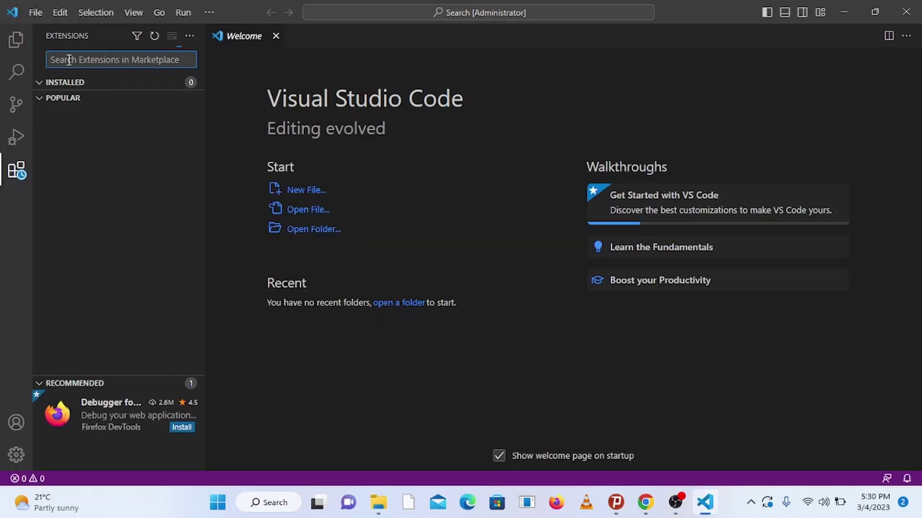
{"action": "type", "text": "c"}
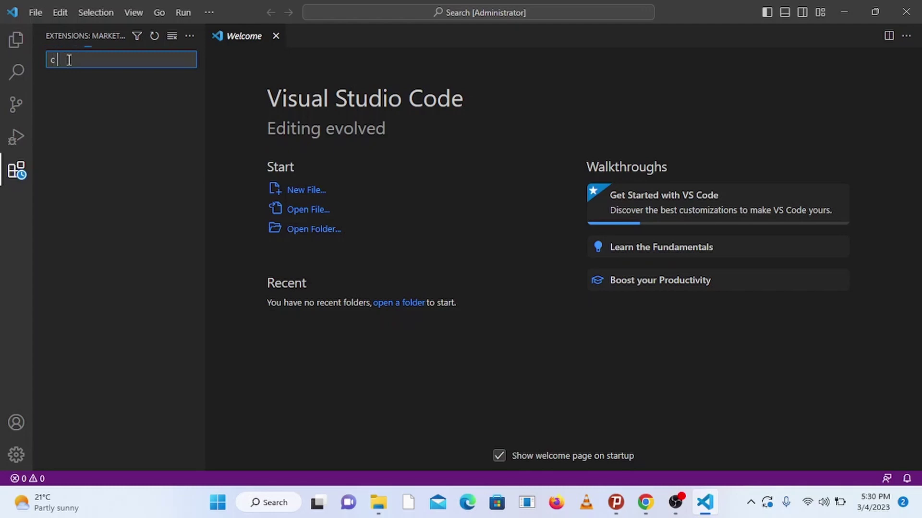
{"action": "type", "text": " c++"}
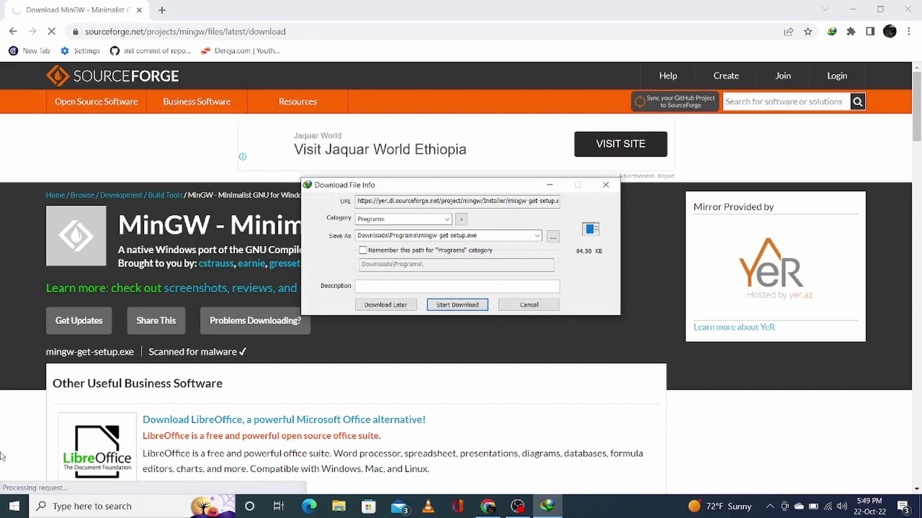
Download mingw-get-setup.exe from SourceForge and show it in its folder.
{"action": "left_click", "coordinate": [461, 305]}
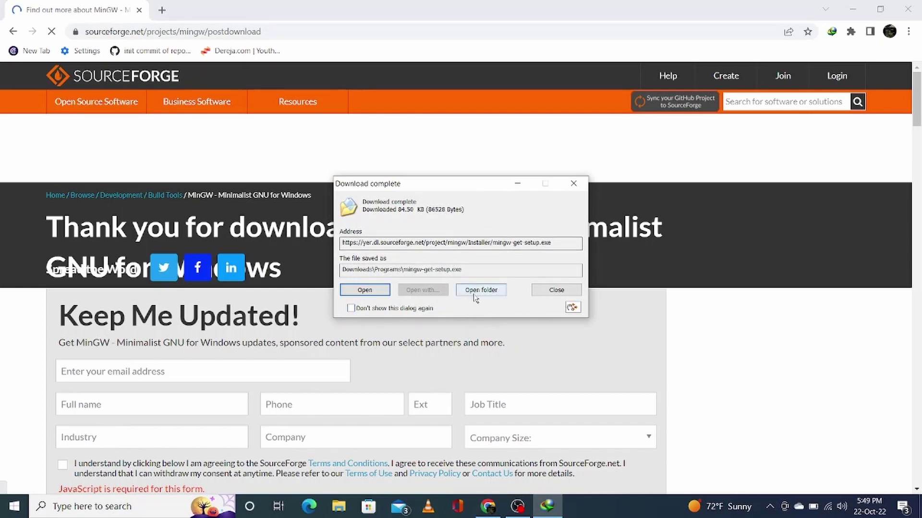
{"action": "left_click", "coordinate": [482, 291]}
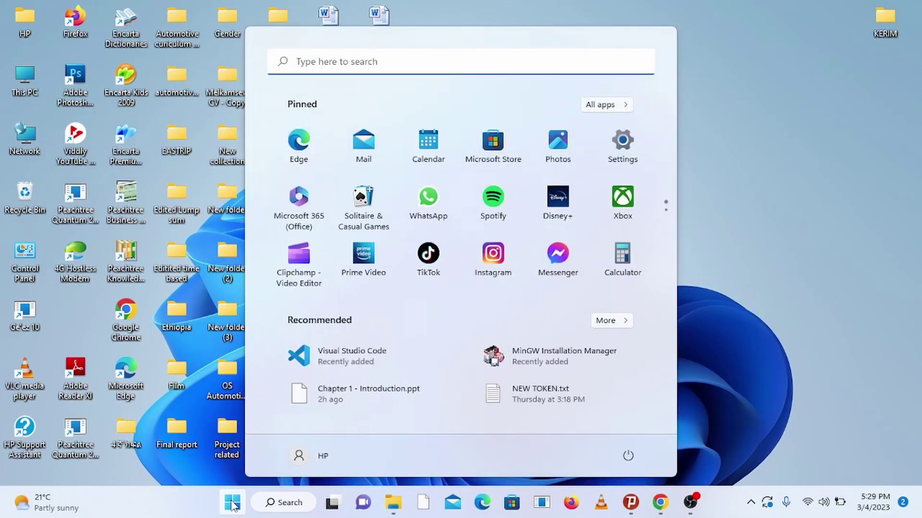
{"action": "type", "text": "vi"}
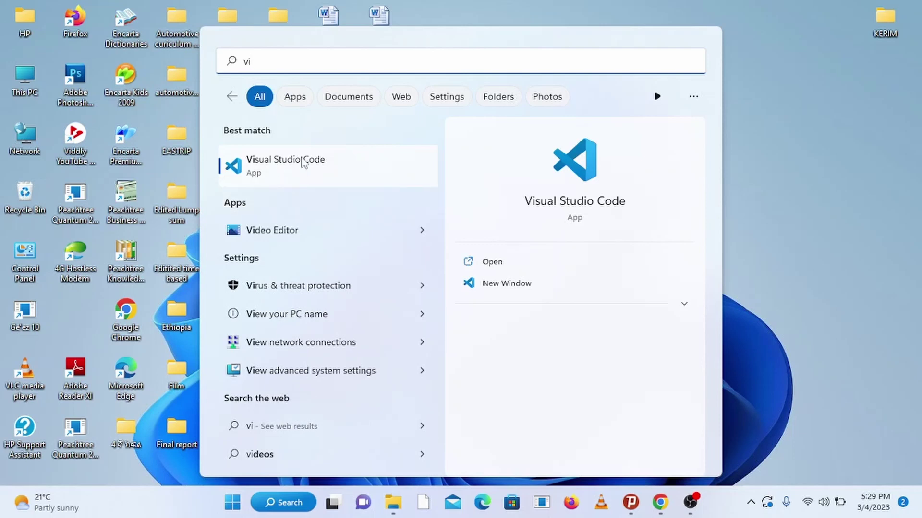
Launch Visual Studio Code from the search result and its desktop shortcut.
{"action": "left_click", "coordinate": [490, 262]}
{"action": "double_click", "coordinate": [375, 370]}
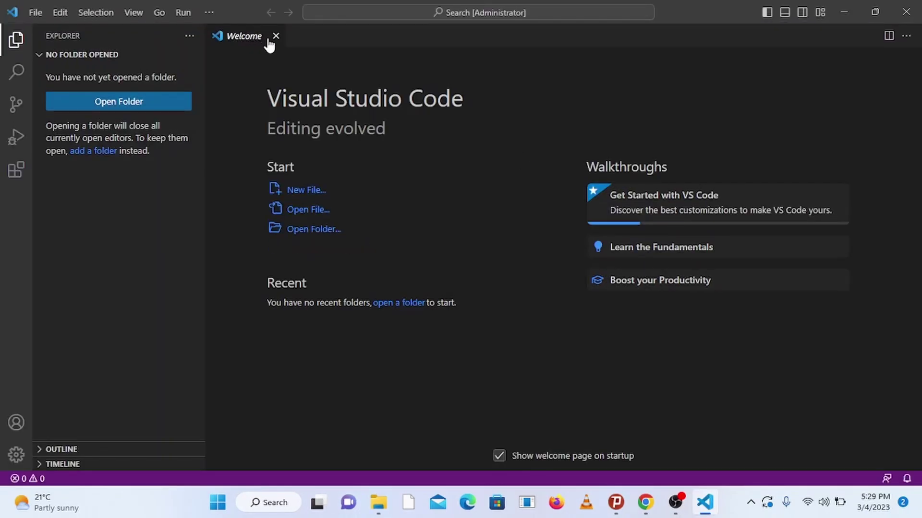
Find Microsoft's C/C++ extension in the Extensions marketplace and install it.
{"action": "left_click", "coordinate": [16, 39]}
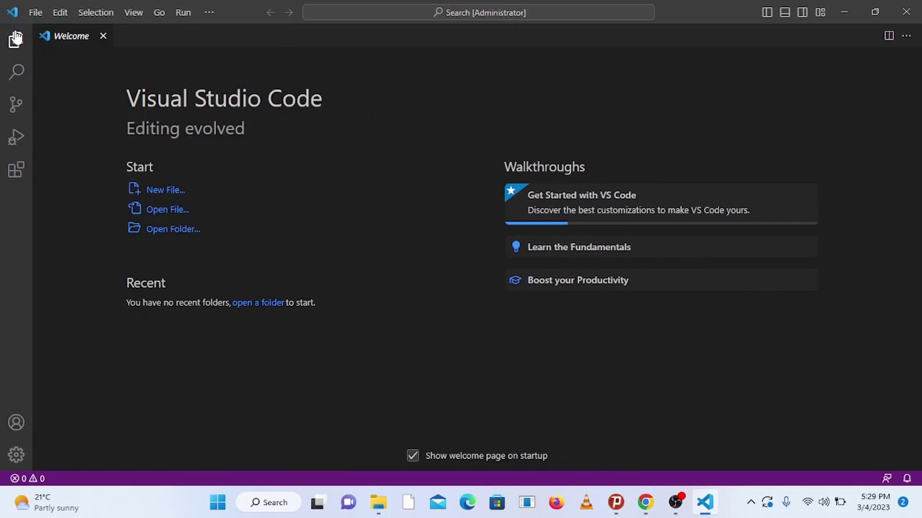
{"action": "left_click", "coordinate": [16, 172]}
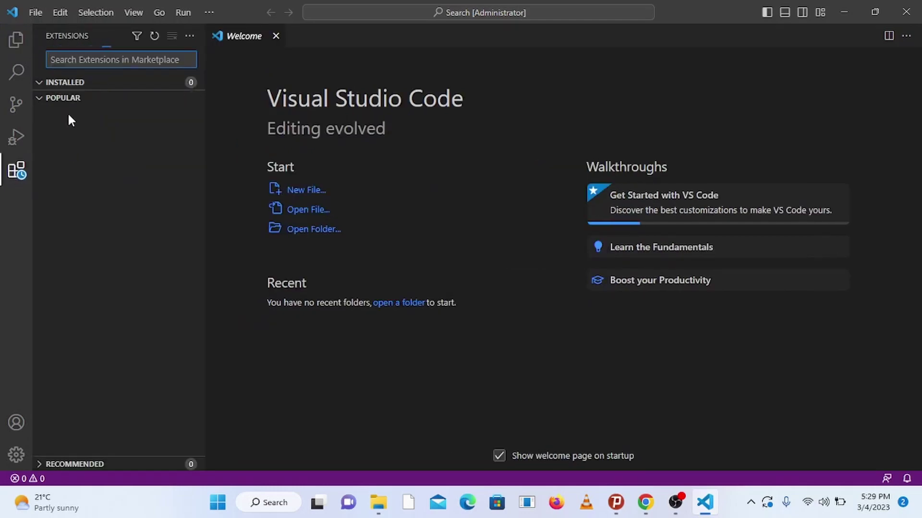
{"action": "type", "text": "c c++"}
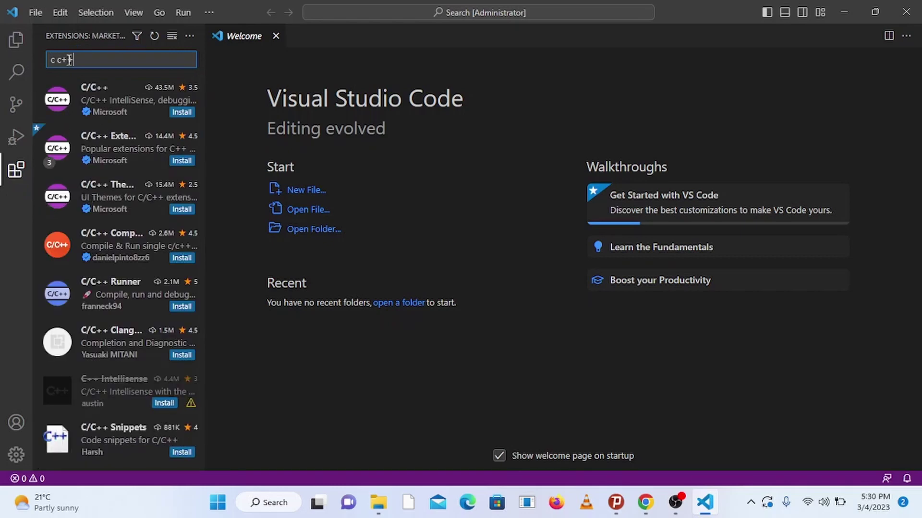
{"action": "mouse_move", "coordinate": [112, 119]}
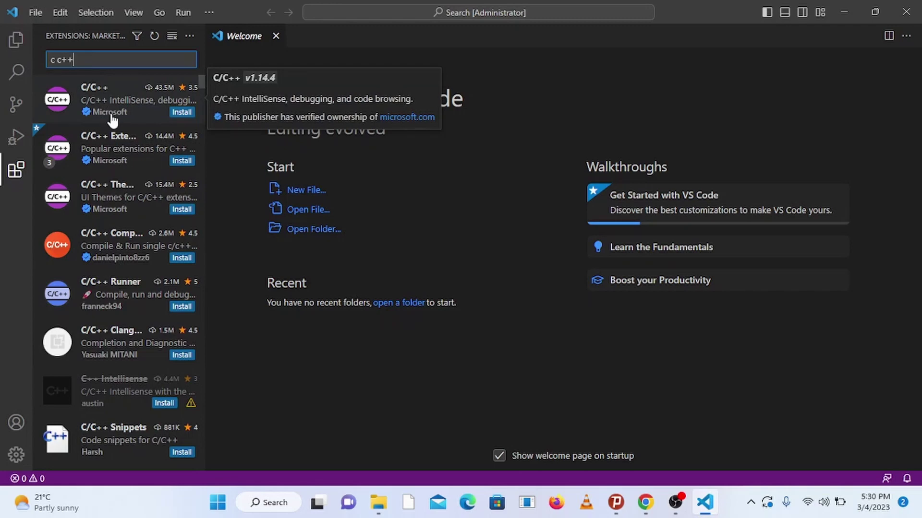
{"action": "left_click", "coordinate": [110, 103]}
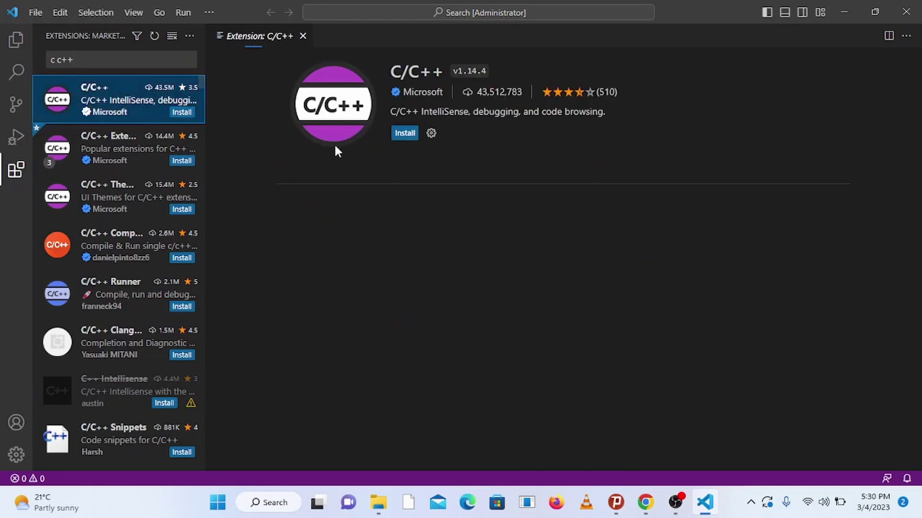
{"action": "left_click", "coordinate": [406, 131]}
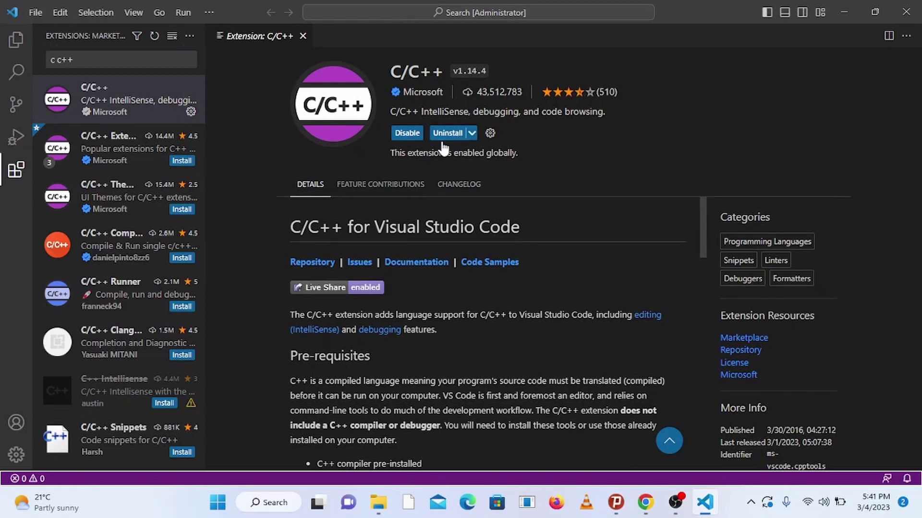
Search the marketplace for 'code runner' and install the Code Runner extension.
{"action": "triple_click", "coordinate": [80, 61]}
{"action": "type", "text": "code r"}
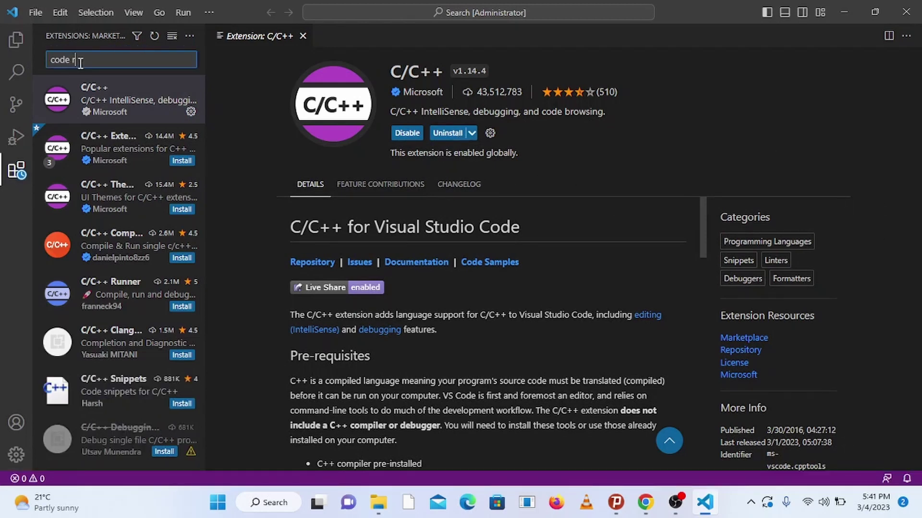
{"action": "type", "text": "unnw"}
{"action": "key", "text": "BackSpace"}
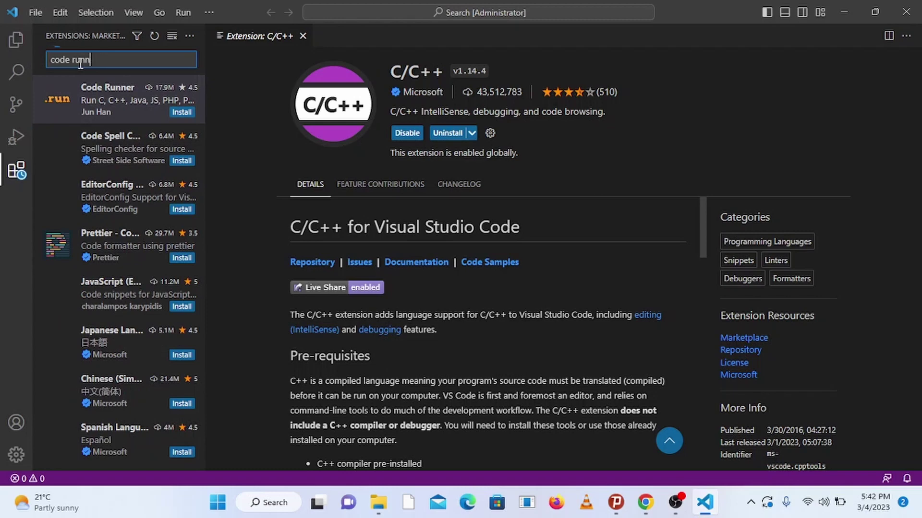
{"action": "type", "text": "er"}
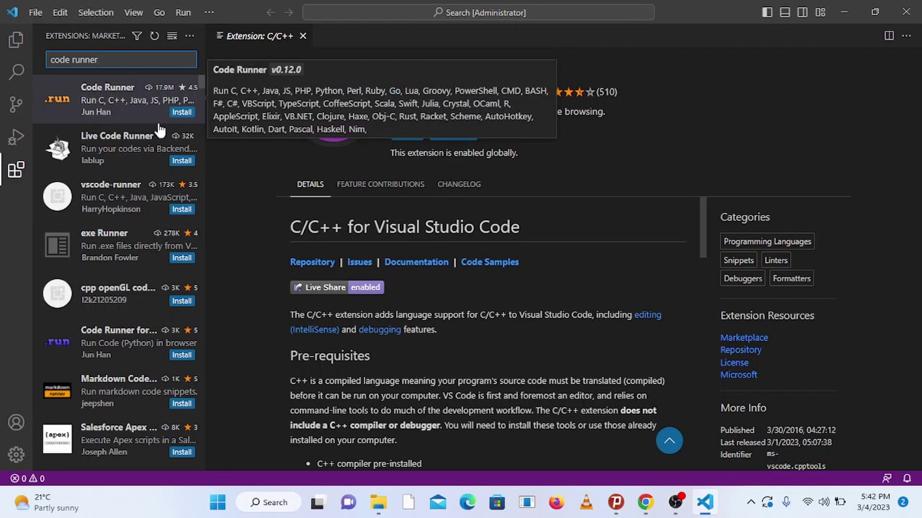
{"action": "left_click", "coordinate": [182, 114]}
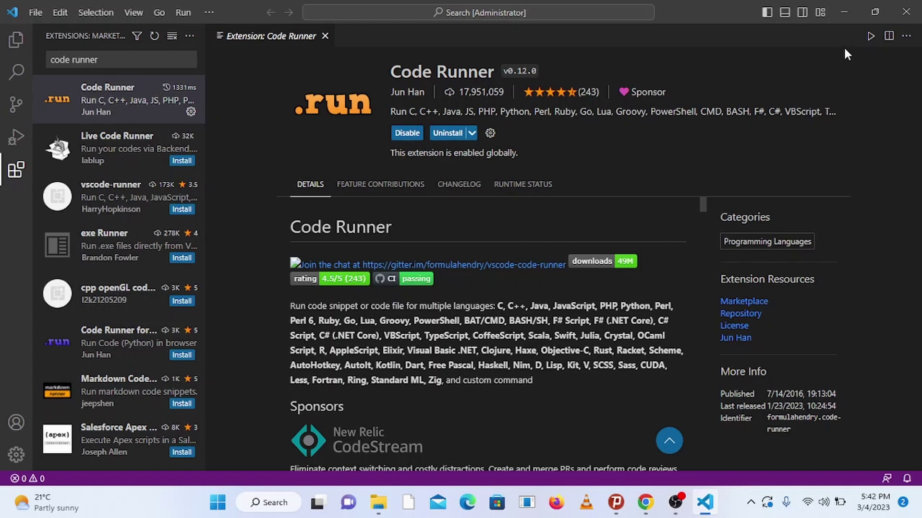
Close Visual Studio Code and relaunch it from the desktop shortcut.
{"action": "left_click", "coordinate": [906, 12]}
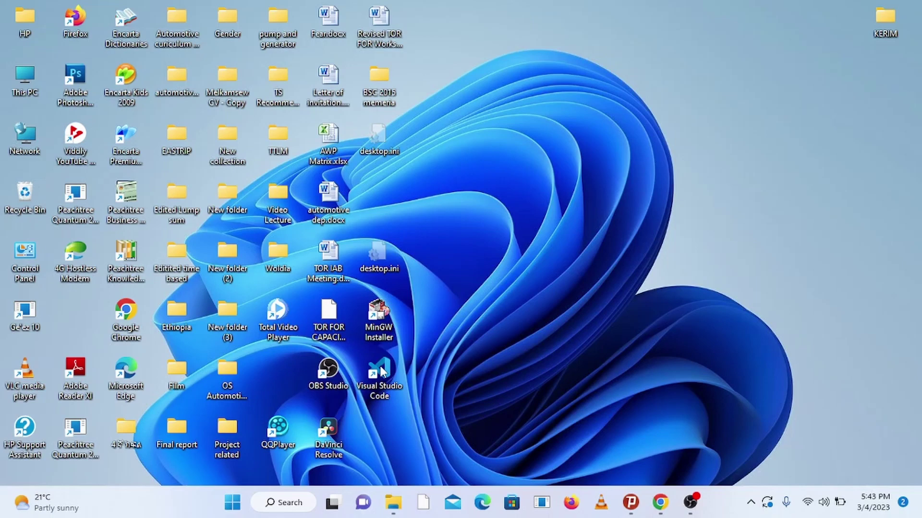
{"action": "double_click", "coordinate": [382, 371]}
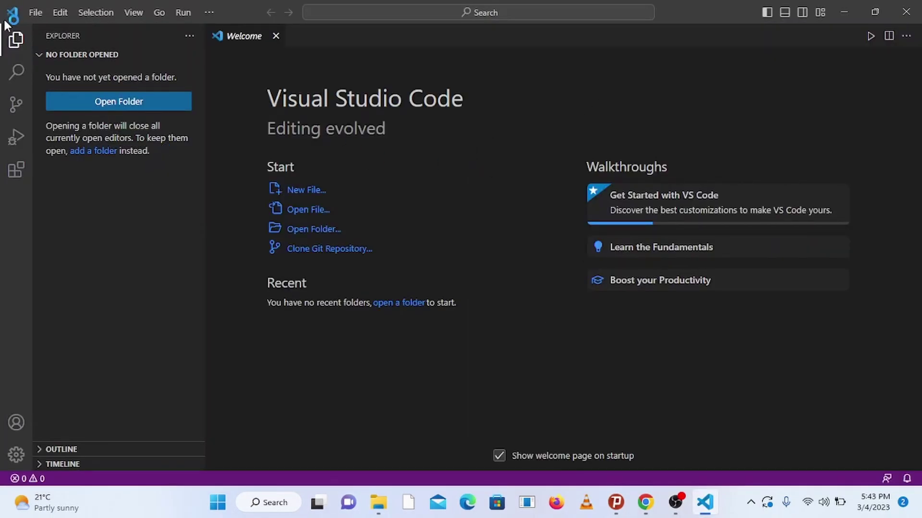
{"action": "left_click", "coordinate": [16, 40]}
Create a new Desktop folder 'c&cpp files' and add it to the workspace.
{"action": "left_click", "coordinate": [35, 13]}
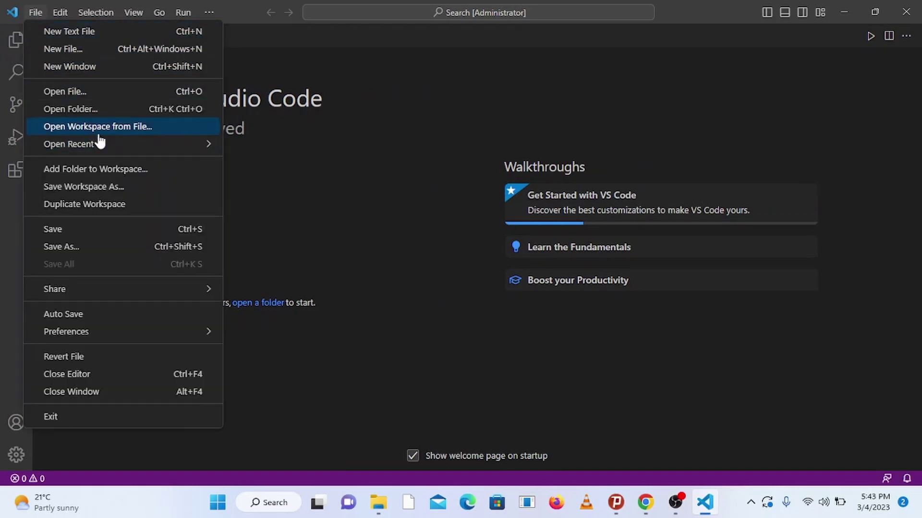
{"action": "left_click", "coordinate": [98, 172]}
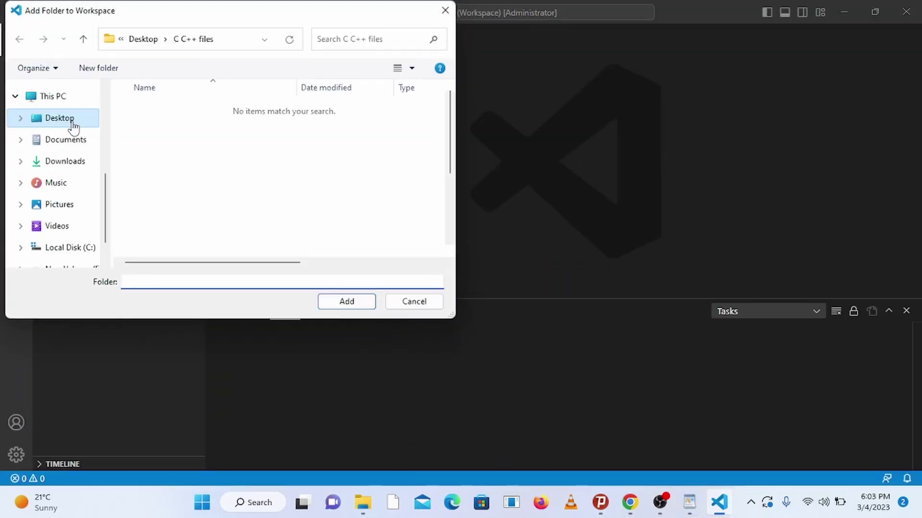
{"action": "left_click", "coordinate": [73, 127]}
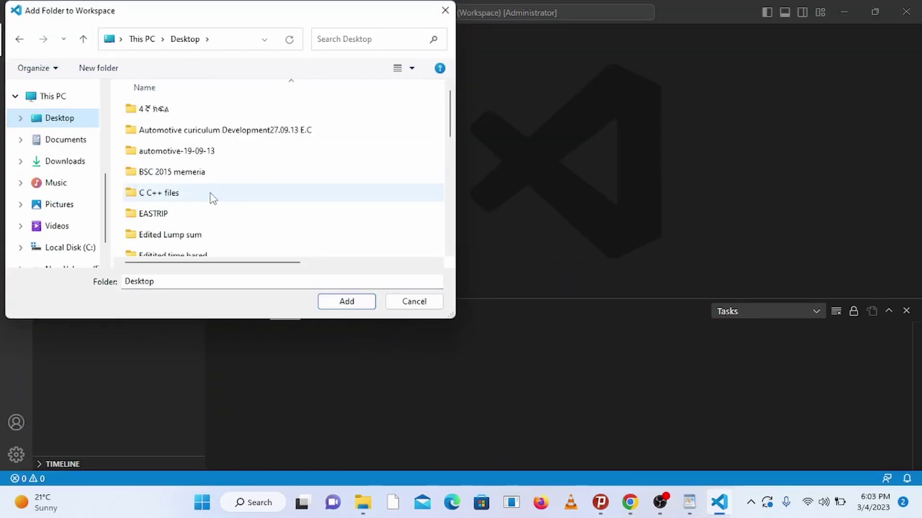
{"action": "right_click", "coordinate": [430, 188]}
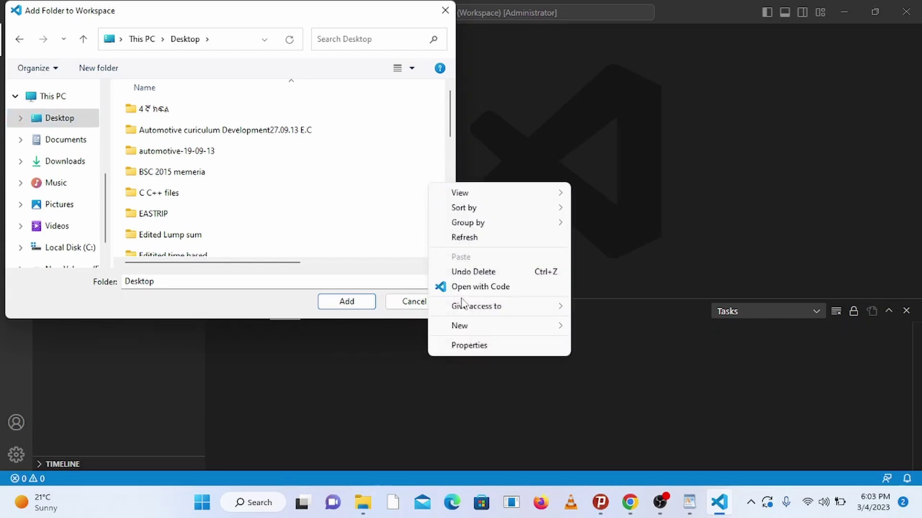
{"action": "mouse_move", "coordinate": [497, 326]}
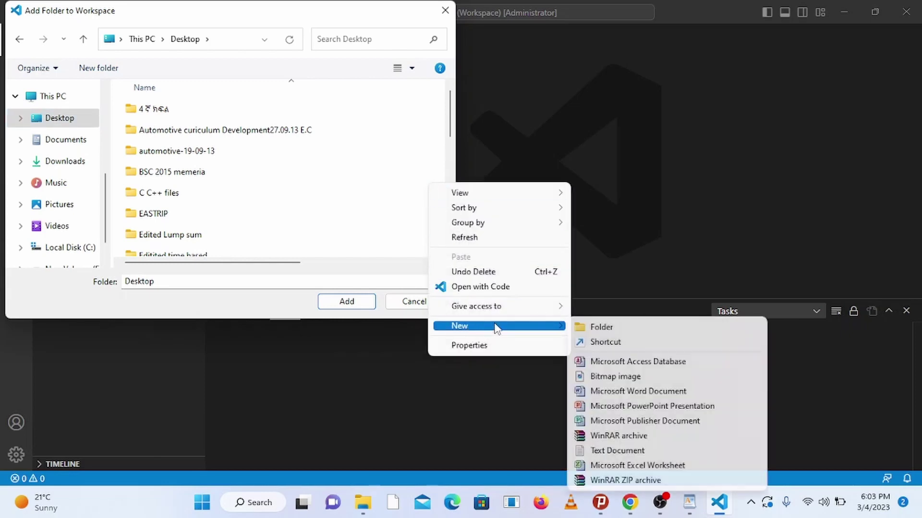
{"action": "left_click", "coordinate": [597, 327]}
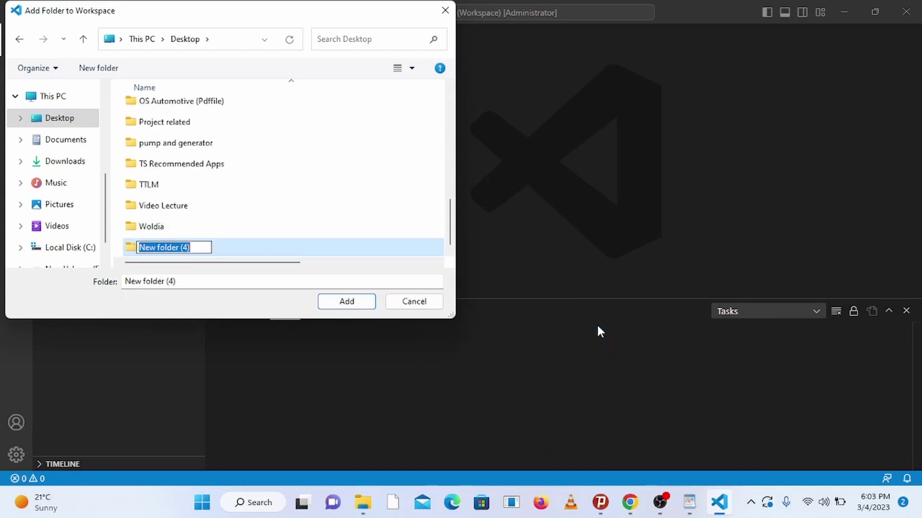
{"action": "type", "text": "c&cpp"}
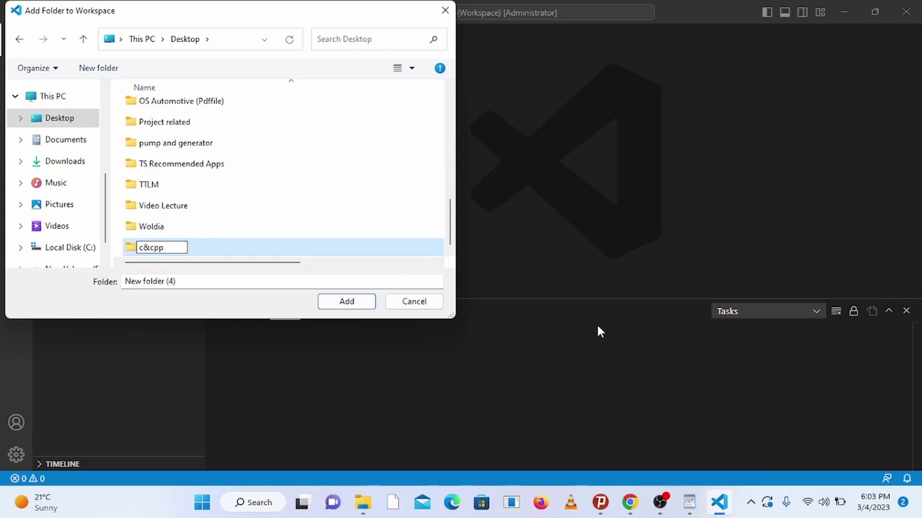
{"action": "type", "text": " files"}
{"action": "left_click", "coordinate": [358, 304]}
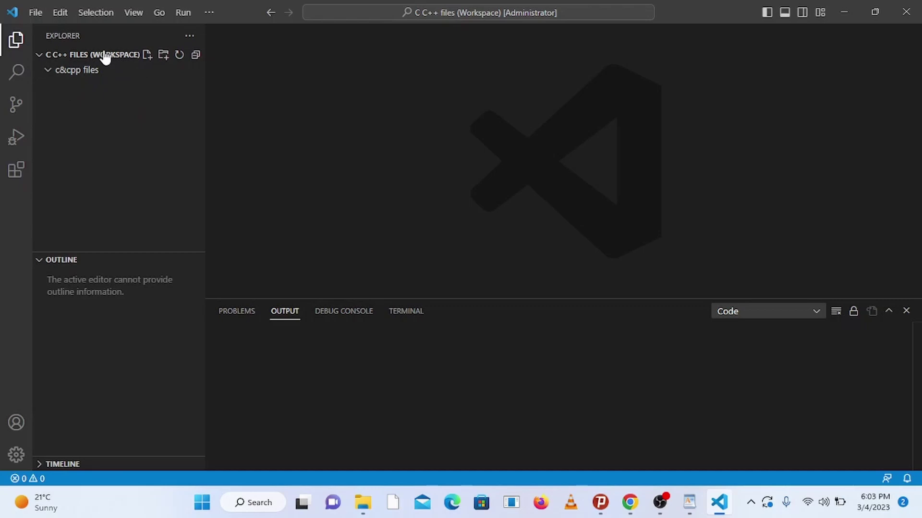
Save the workspace as 'C C++ programming' in the C C++ files folder on the Desktop.
{"action": "left_click", "coordinate": [35, 13]}
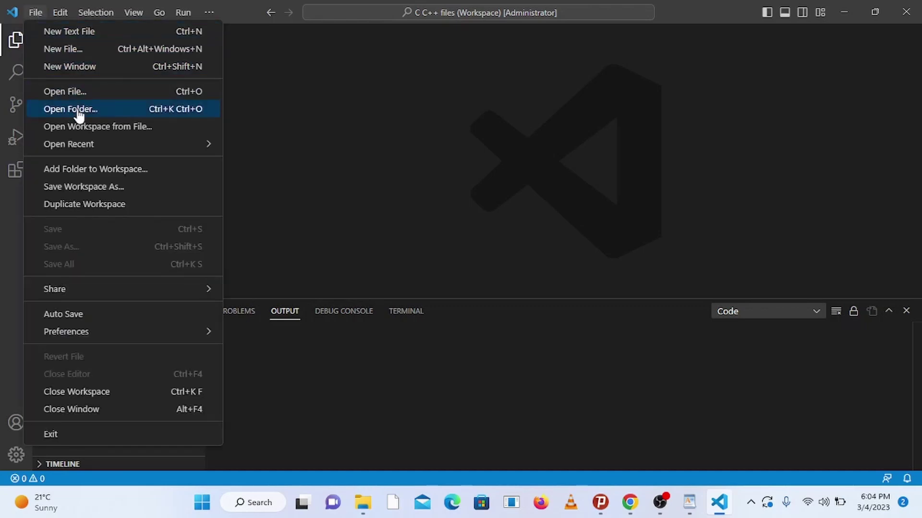
{"action": "left_click", "coordinate": [99, 189]}
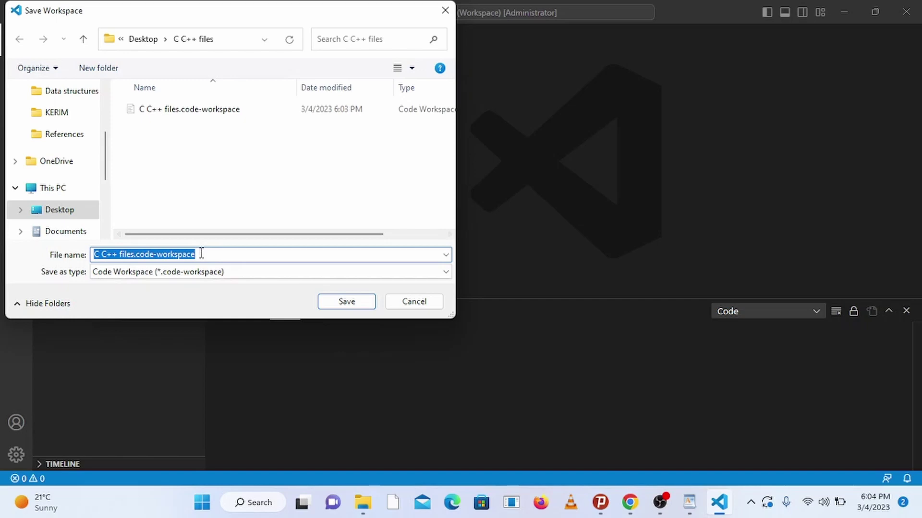
{"action": "left_click", "coordinate": [201, 255]}
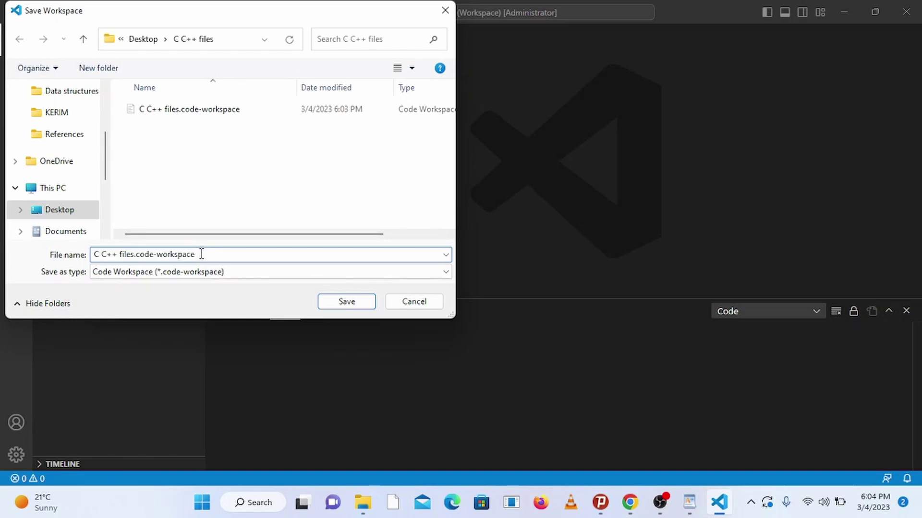
{"action": "key", "text": "BackSpace"}
{"action": "key", "text": "BackSpace"}
{"action": "key", "text": "BackSpace"}
{"action": "key", "text": "BackSpace"}
{"action": "key", "text": "BackSpace"}
{"action": "key", "text": "BackSpace"}
{"action": "key", "text": "BackSpace"}
{"action": "key", "text": "BackSpace"}
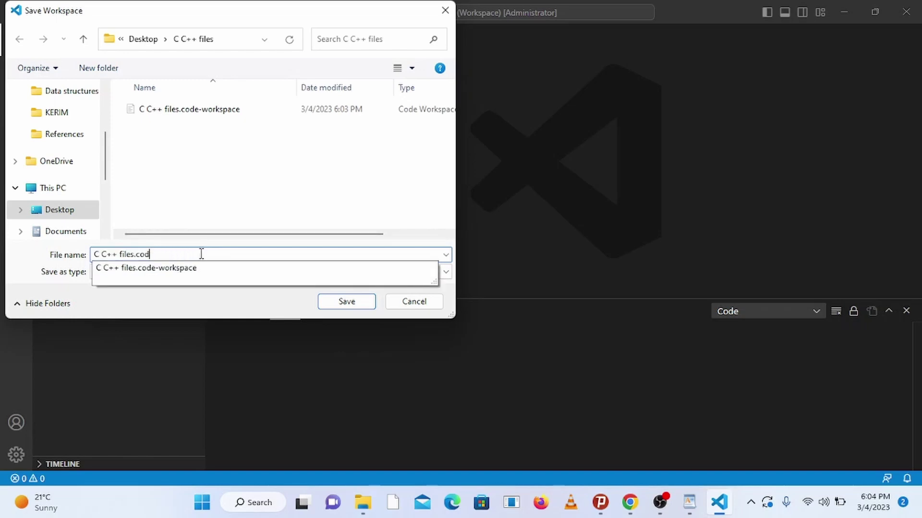
{"action": "key", "text": "BackSpace"}
{"action": "key", "text": "BackSpace"}
{"action": "key", "text": "BackSpace"}
{"action": "key", "text": "BackSpace"}
{"action": "key", "text": "BackSpace"}
{"action": "key", "text": "BackSpace"}
{"action": "type", "text": "progra"}
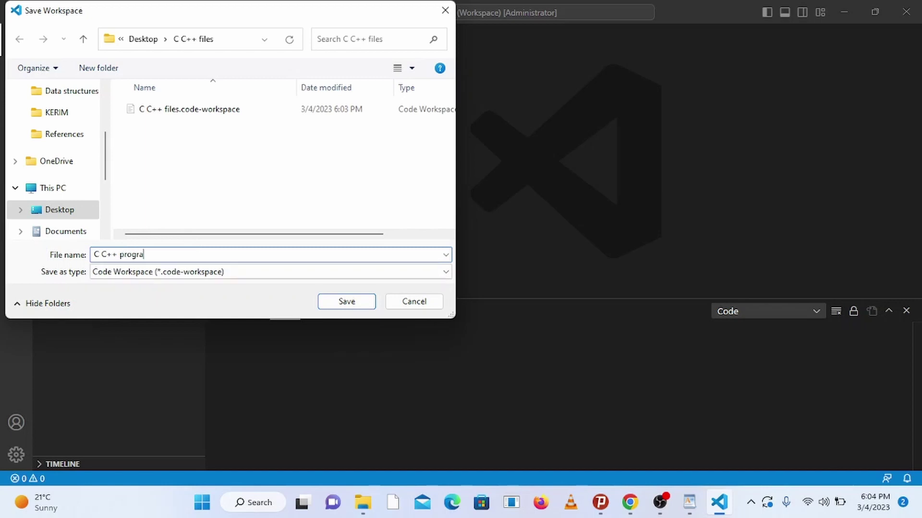
{"action": "type", "text": "mming"}
{"action": "left_click", "coordinate": [346, 302]}
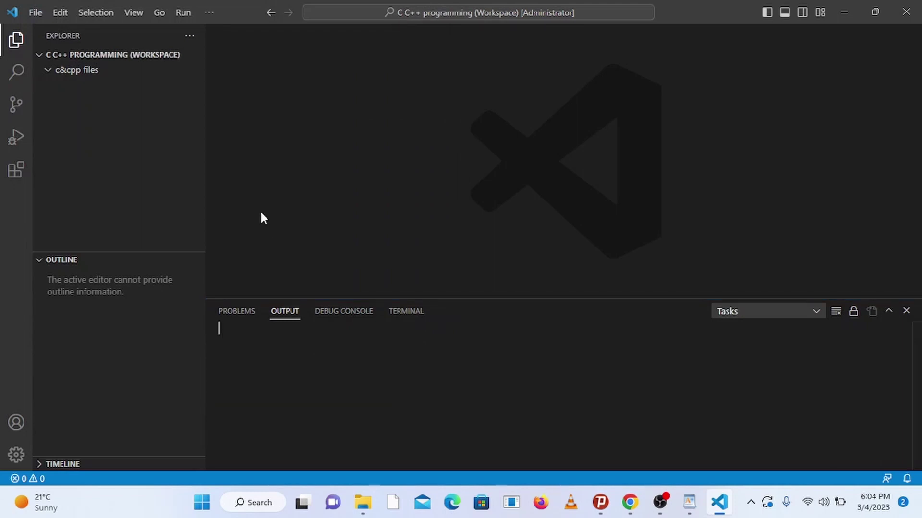
Create a new file hello.c inside the c&cpp files folder.
{"action": "left_click", "coordinate": [91, 72]}
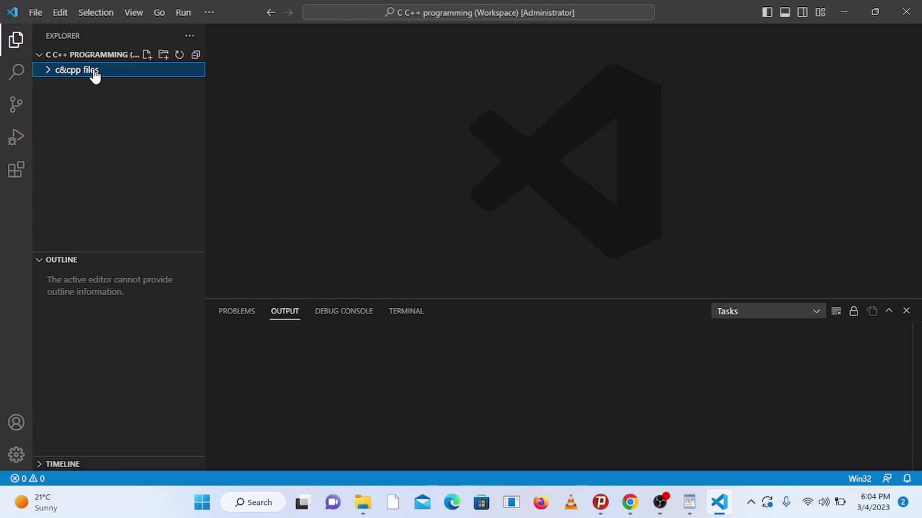
{"action": "left_click", "coordinate": [148, 56]}
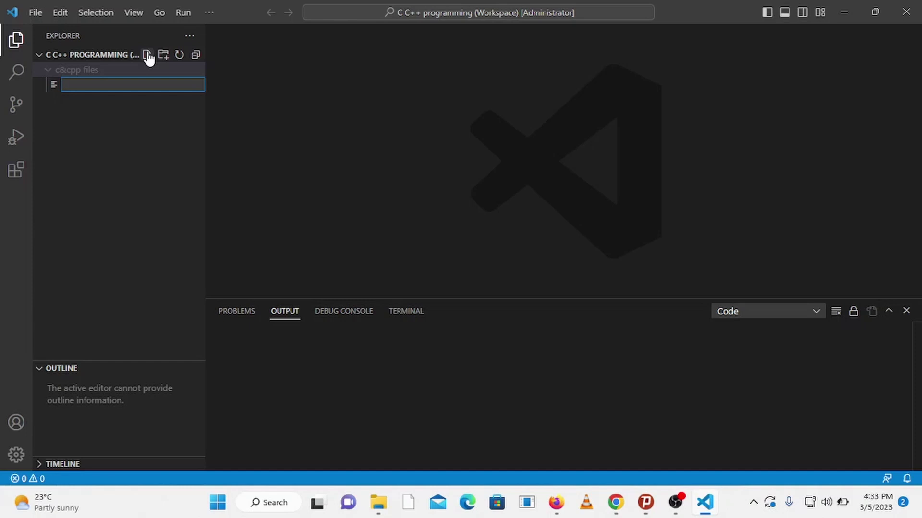
{"action": "type", "text": "helo"}
{"action": "type", "text": ".c"}
{"action": "key", "text": "Return"}
{"action": "type", "text": "printf(\"Hello World\");"}
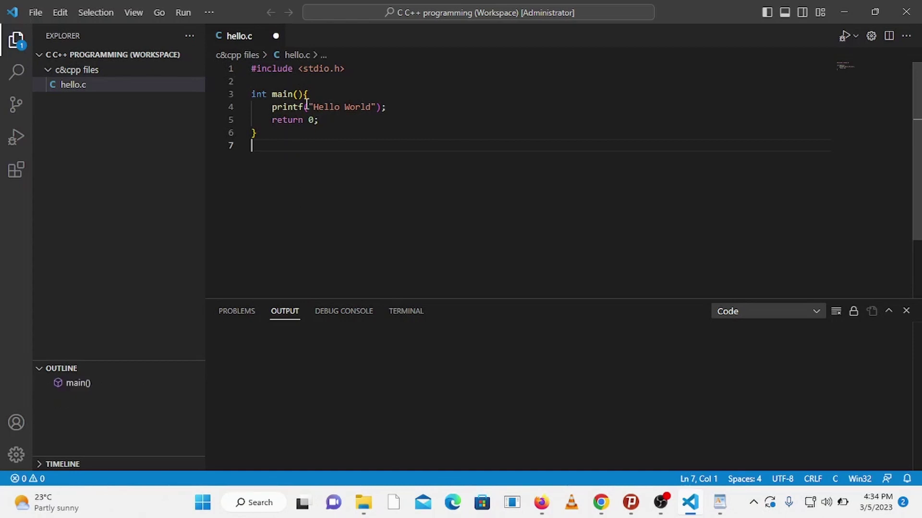
Save the Hello World program written in hello.c.
{"action": "key", "text": "ctrl+s"}
Run hello.c with Run Code so the output prints Hello World.
{"action": "left_click", "coordinate": [856, 36]}
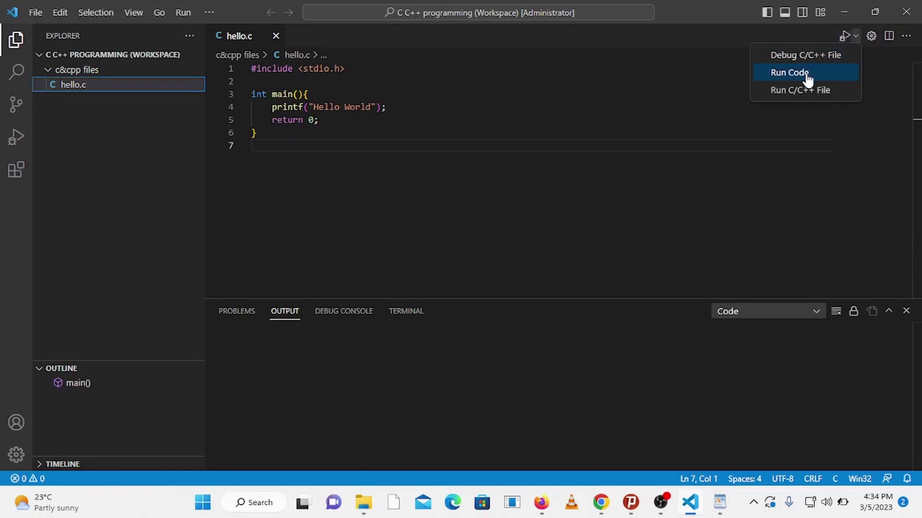
{"action": "left_click", "coordinate": [346, 106]}
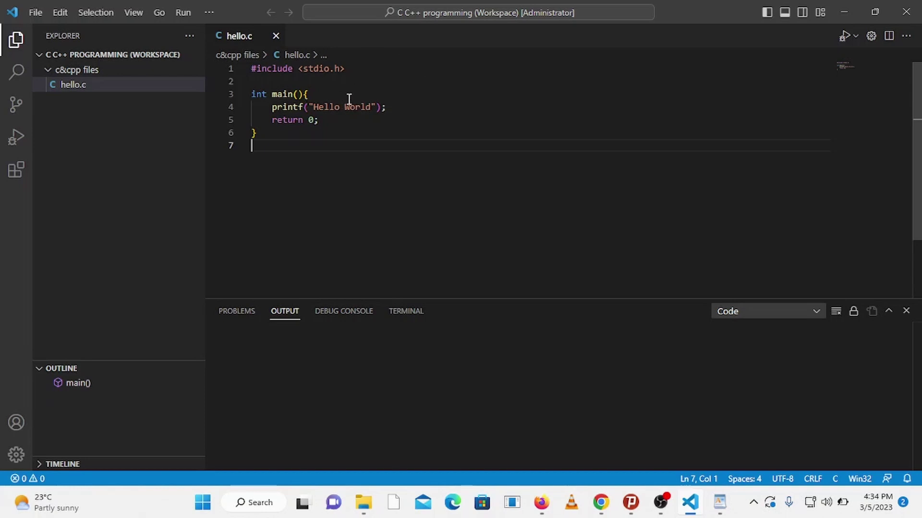
{"action": "right_click", "coordinate": [289, 68]}
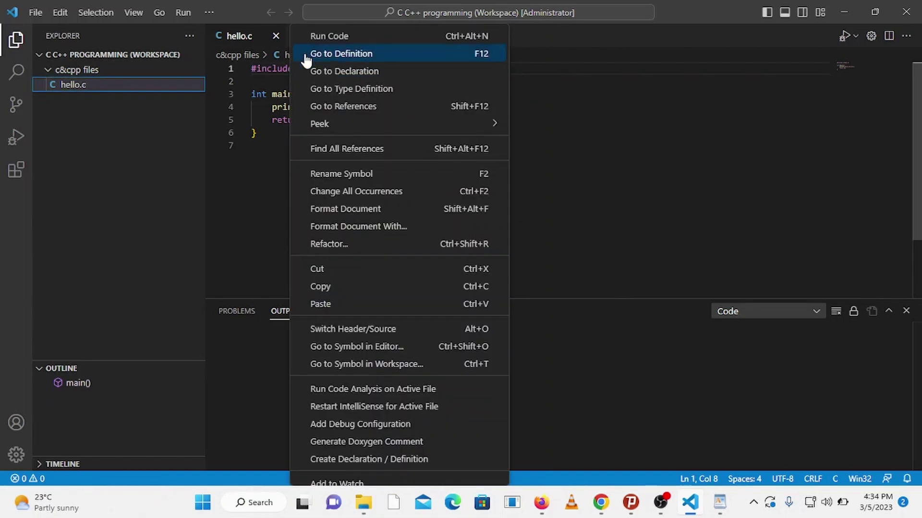
{"action": "left_click", "coordinate": [326, 36]}
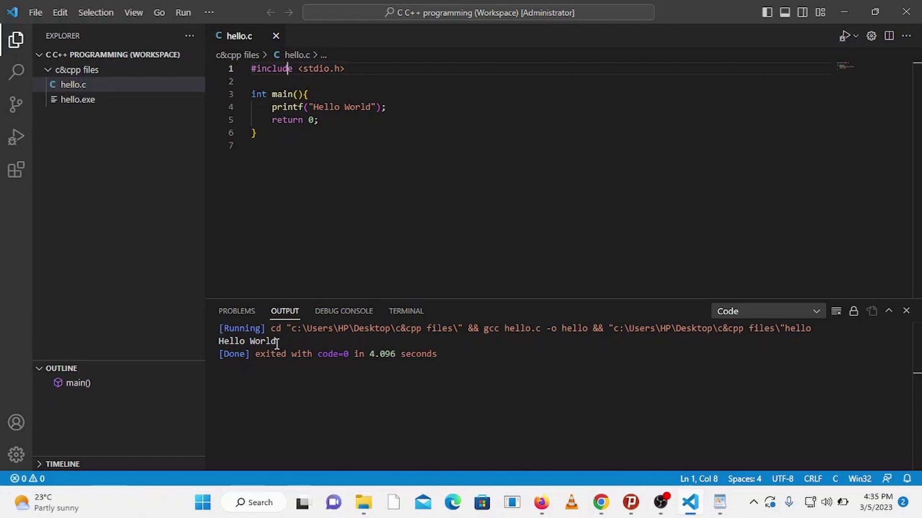
Replace hello.c with the pasted scanf name-reading program and save it.
{"action": "left_click", "coordinate": [264, 138]}
{"action": "key", "text": "BackSpace"}
{"action": "key", "text": "BackSpace"}
{"action": "key", "text": "BackSpace"}
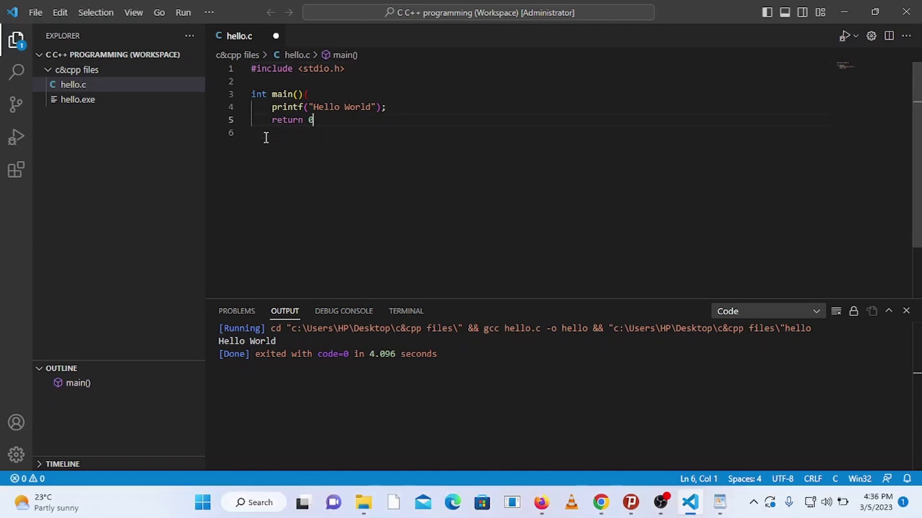
{"action": "key", "text": "BackSpace"}
{"action": "key", "text": "BackSpace"}
{"action": "key", "text": "BackSpace"}
{"action": "key", "text": "BackSpace"}
{"action": "key", "text": "BackSpace"}
{"action": "key", "text": "BackSpace"}
{"action": "key", "text": "BackSpace"}
{"action": "key", "text": "BackSpace"}
{"action": "key", "text": "BackSpace"}
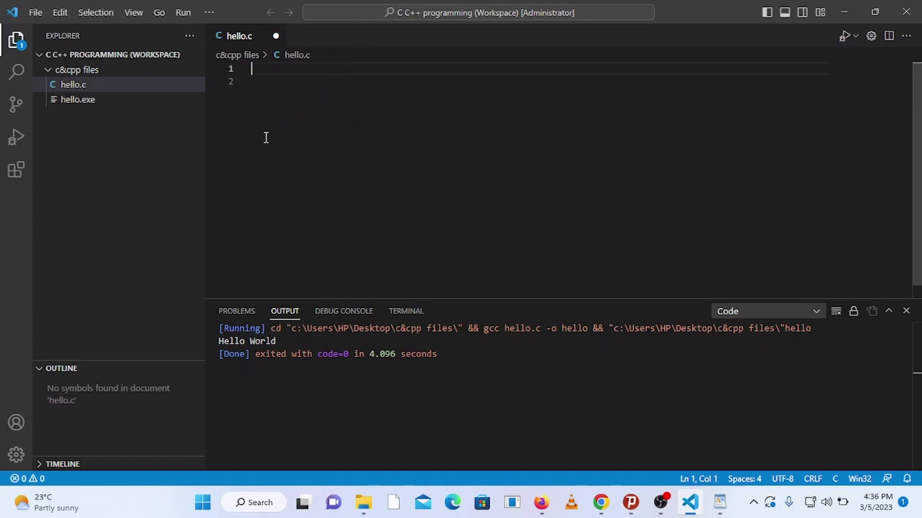
{"action": "type", "text": "#include<stdio.h>  int main(){     char name;     printf(\"Enter name\\n\");     scanf(\"%s\",&name);     printf(\"My name is %s\",name);     return 0; }"}
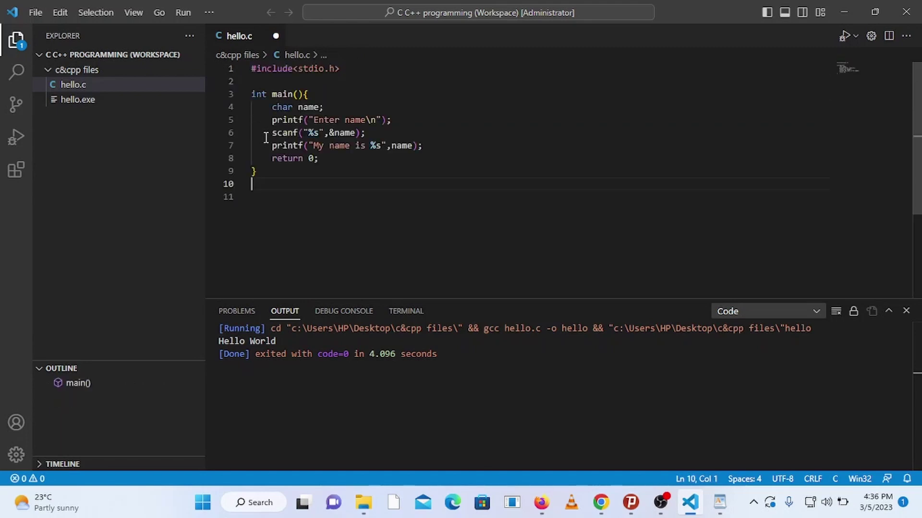
{"action": "key", "text": "ctrl+s"}
Run the updated hello.c program with Run Code.
{"action": "right_click", "coordinate": [307, 104]}
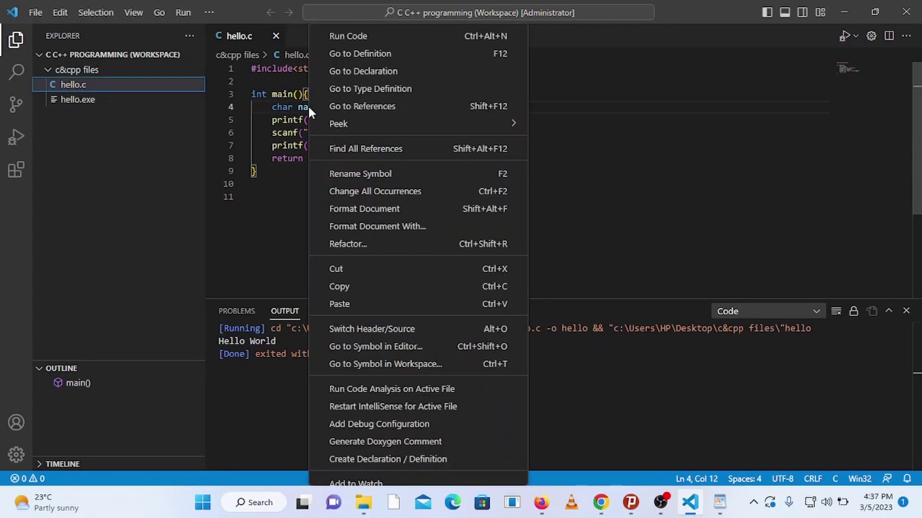
{"action": "left_click", "coordinate": [351, 40]}
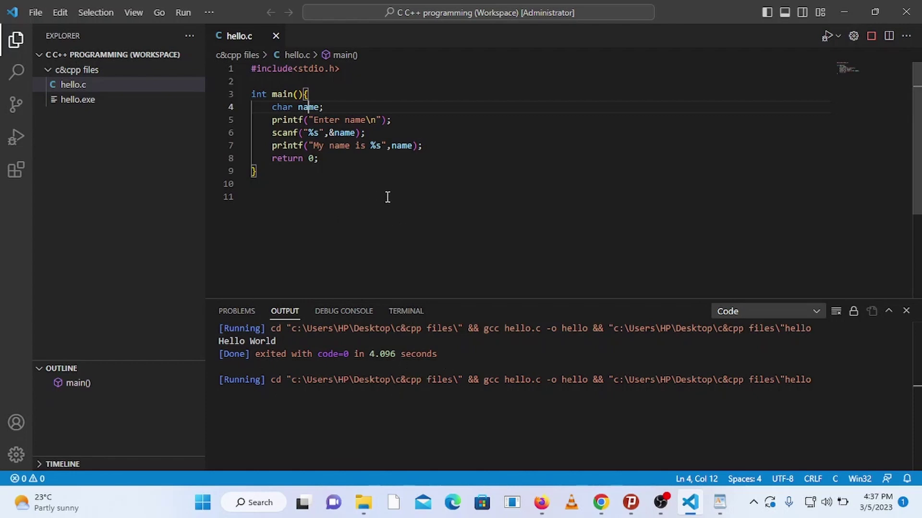
In Settings under Extensions > Run Code configuration, tick Run In Terminal.
{"action": "left_click", "coordinate": [33, 12]}
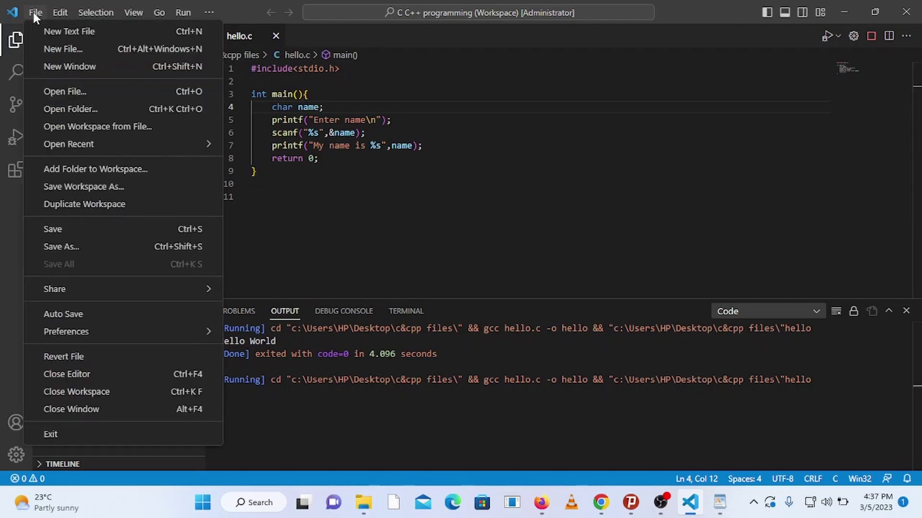
{"action": "mouse_move", "coordinate": [66, 331]}
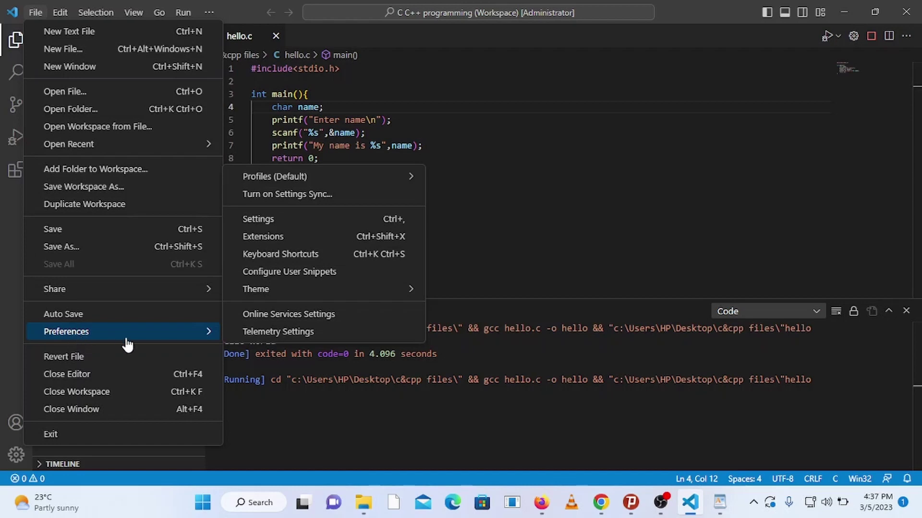
{"action": "left_click", "coordinate": [263, 220]}
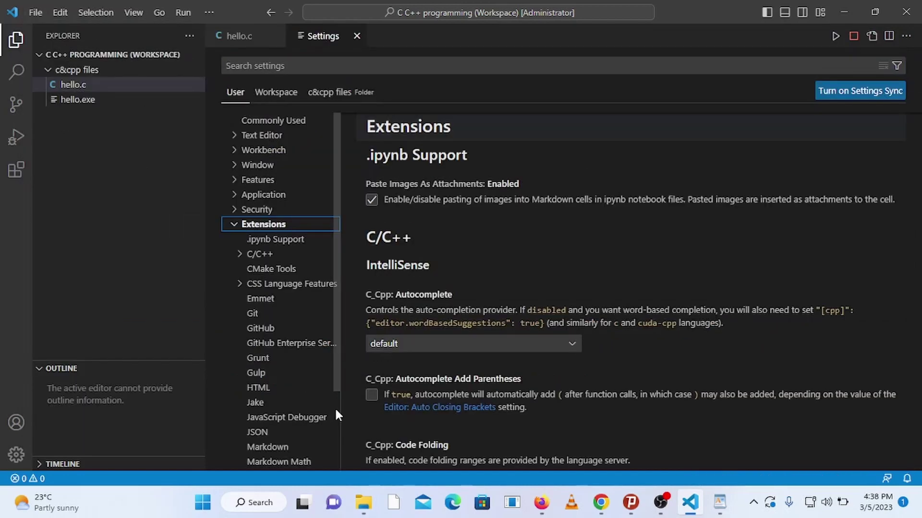
{"action": "scroll", "coordinate": [334, 417], "scroll_direction": "down", "scroll_amount": 1}
{"action": "scroll", "coordinate": [335, 417], "scroll_direction": "down", "scroll_amount": 2}
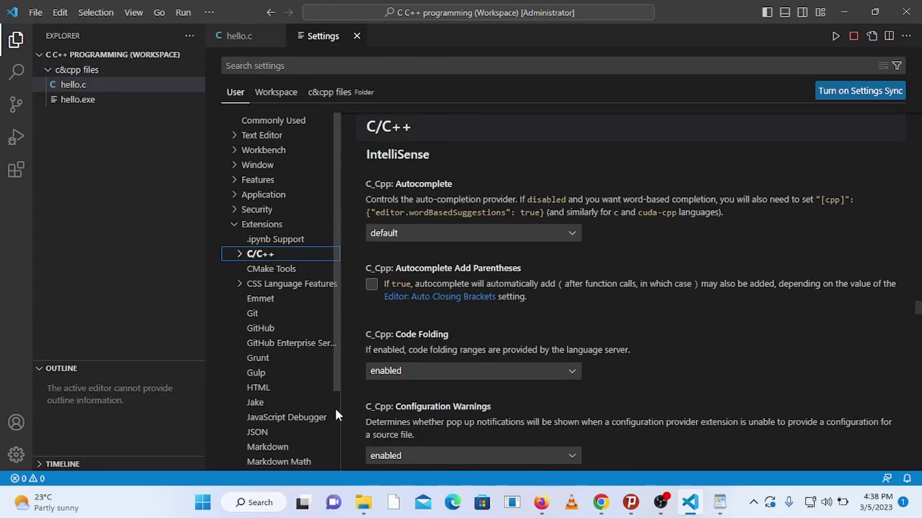
{"action": "scroll", "coordinate": [334, 417], "scroll_direction": "down", "scroll_amount": 10}
{"action": "scroll", "coordinate": [335, 416], "scroll_direction": "down", "scroll_amount": 5}
{"action": "scroll", "coordinate": [335, 417], "scroll_direction": "down", "scroll_amount": 5}
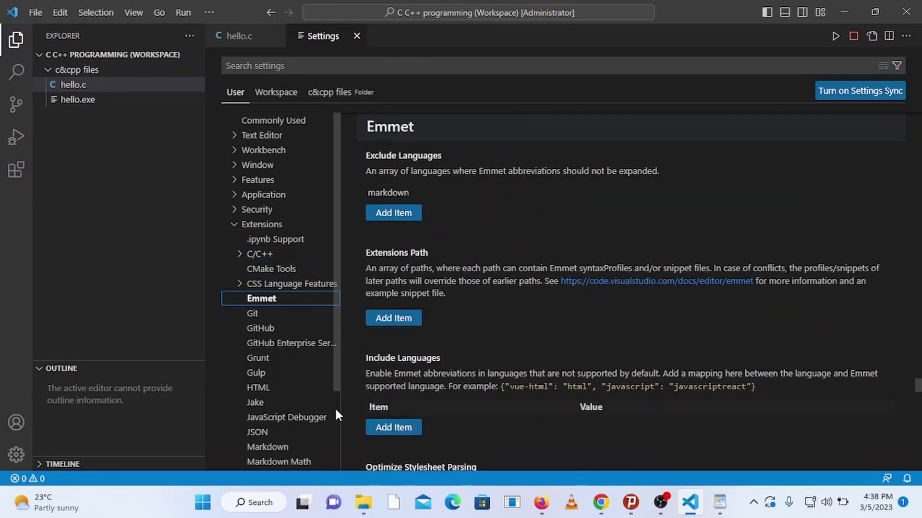
{"action": "scroll", "coordinate": [335, 410], "scroll_direction": "down", "scroll_amount": 10}
{"action": "scroll", "coordinate": [335, 410], "scroll_direction": "down", "scroll_amount": 5}
{"action": "scroll", "coordinate": [335, 411], "scroll_direction": "down", "scroll_amount": 15}
{"action": "left_click_drag", "start_coordinate": [340, 354], "coordinate": [391, 355]}
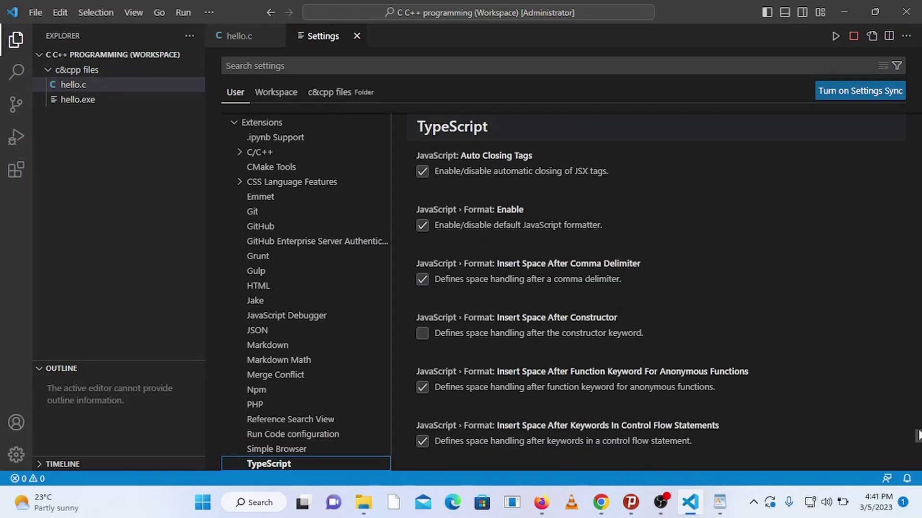
{"action": "scroll", "coordinate": [885, 396], "scroll_direction": "up", "scroll_amount": 3}
{"action": "scroll", "coordinate": [855, 354], "scroll_direction": "up", "scroll_amount": 6}
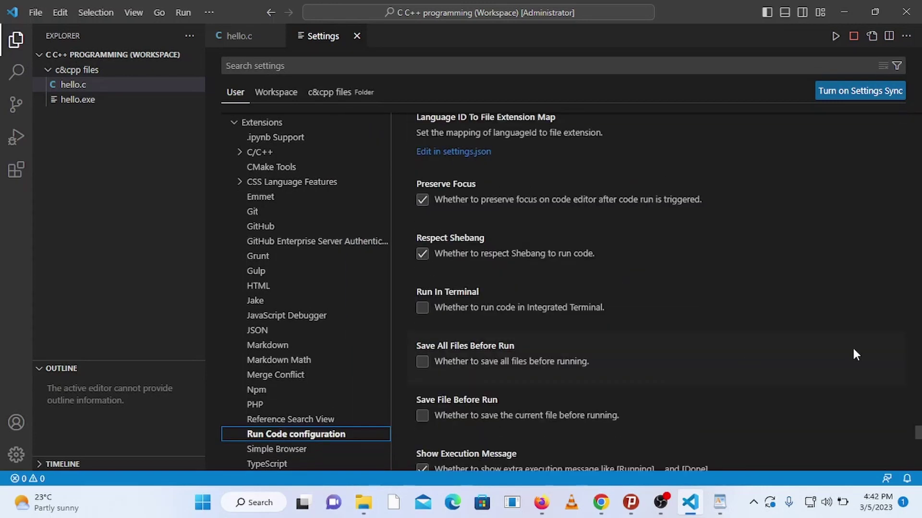
{"action": "left_click", "coordinate": [423, 309]}
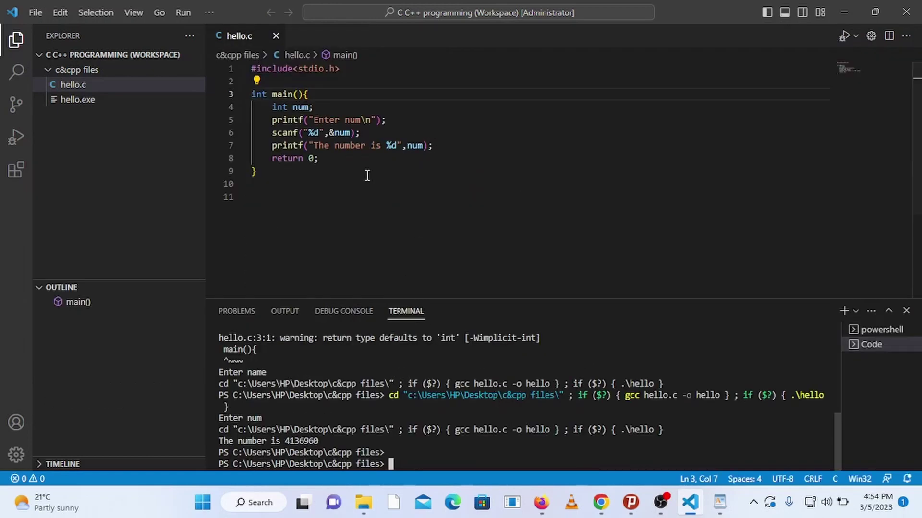
Run hello.c via Run Code and enter 78 so it prints 'The number is 78'.
{"action": "right_click", "coordinate": [320, 132]}
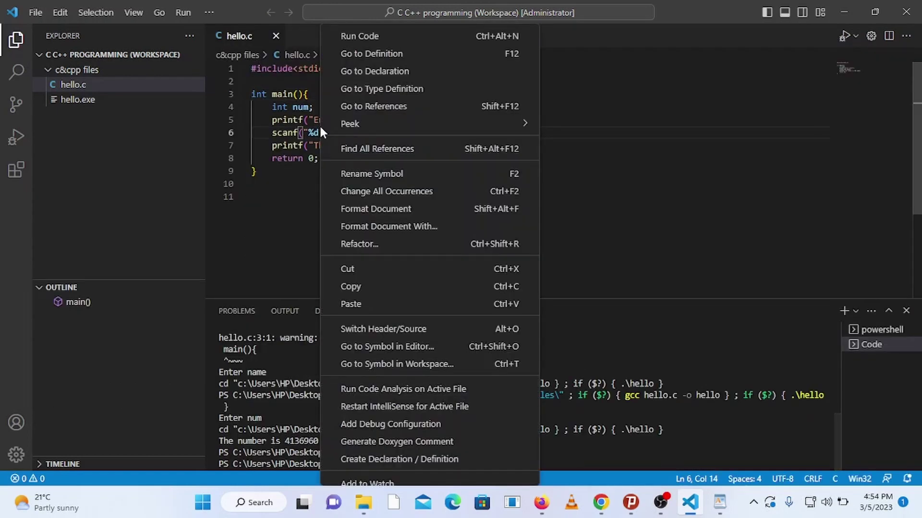
{"action": "left_click", "coordinate": [351, 36]}
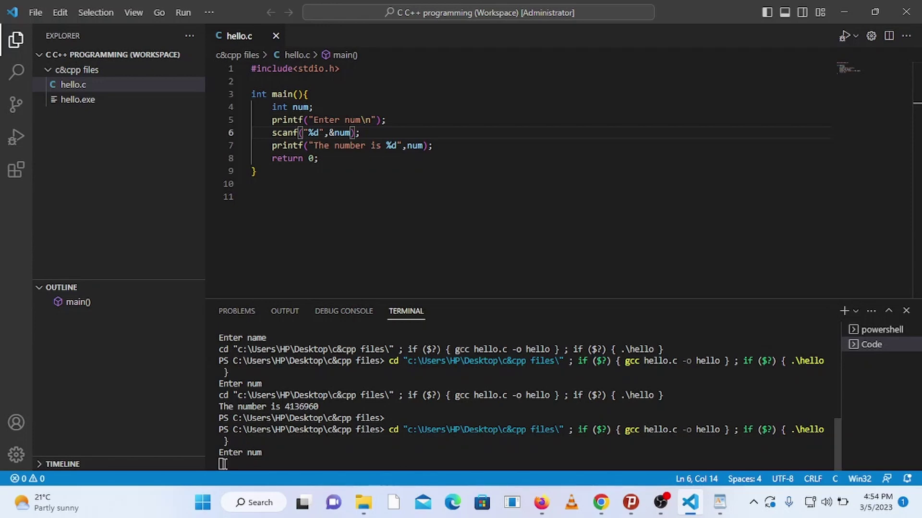
{"action": "left_click", "coordinate": [232, 453]}
{"action": "type", "text": "78"}
{"action": "key", "text": "Return"}
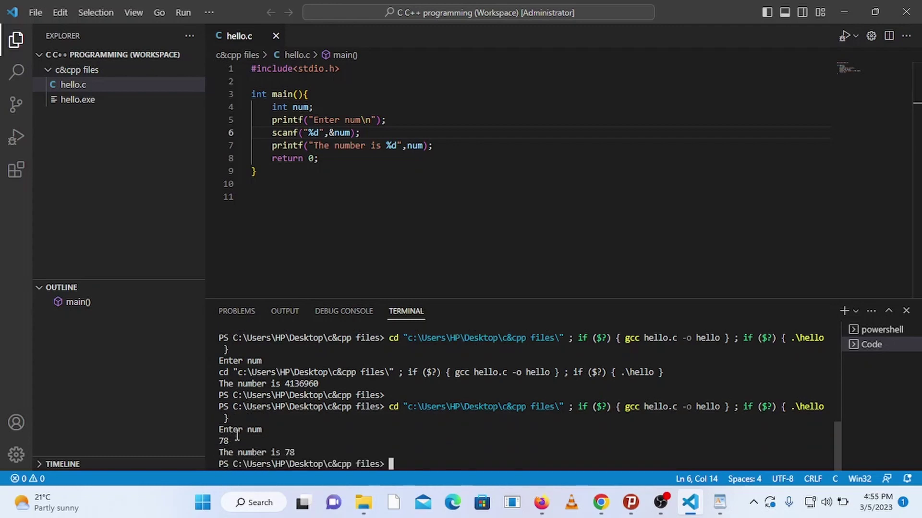